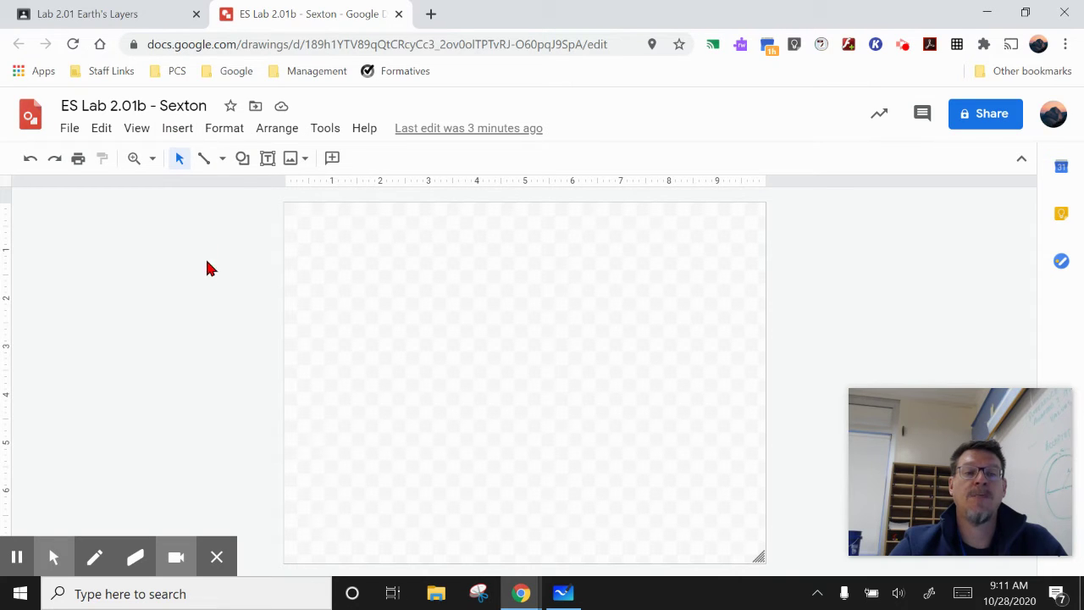
- Pick the Oval from the Shapes menu and draw an oval on the left of the page
left_click(174, 135)
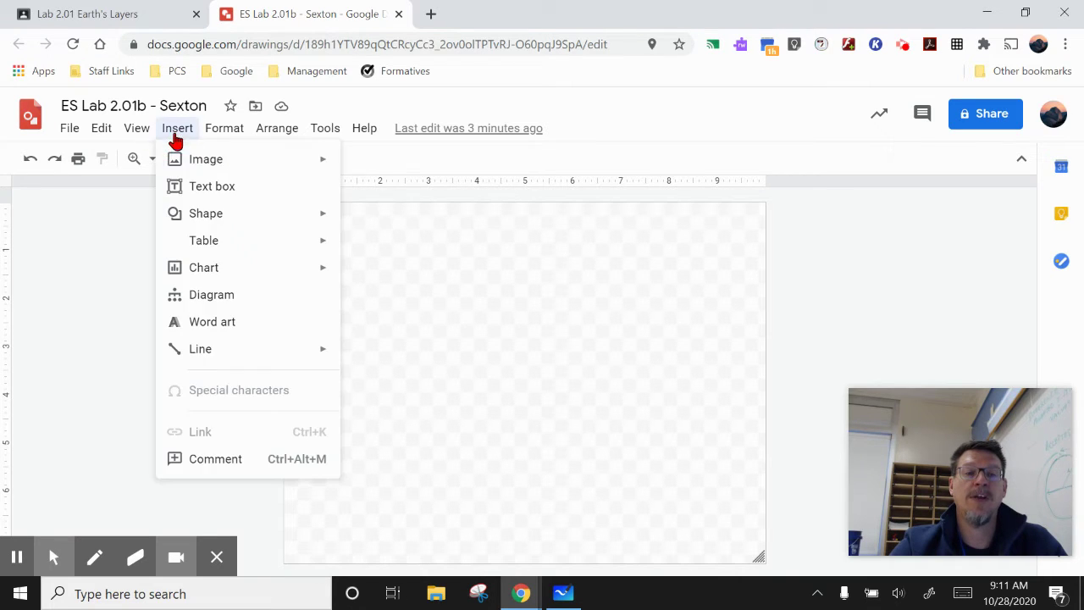
mouse_move(235, 221)
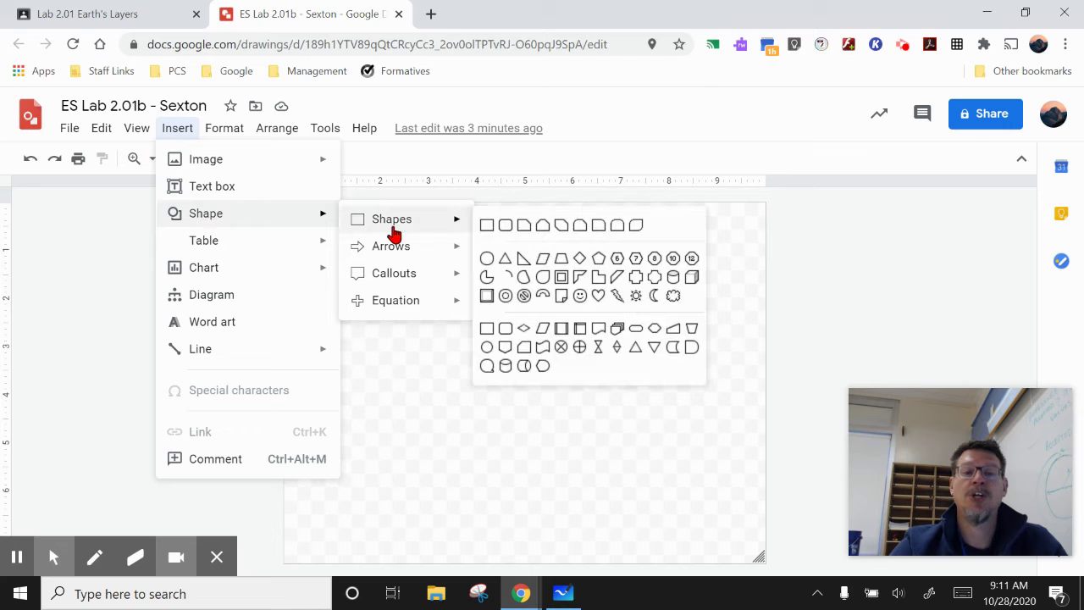
mouse_move(426, 227)
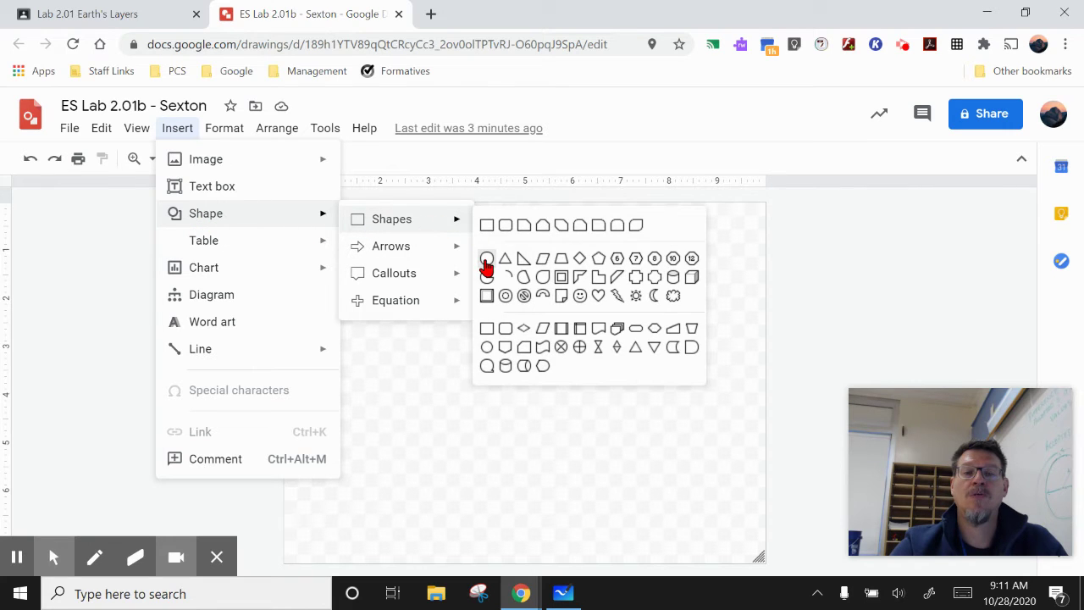
left_click(486, 259)
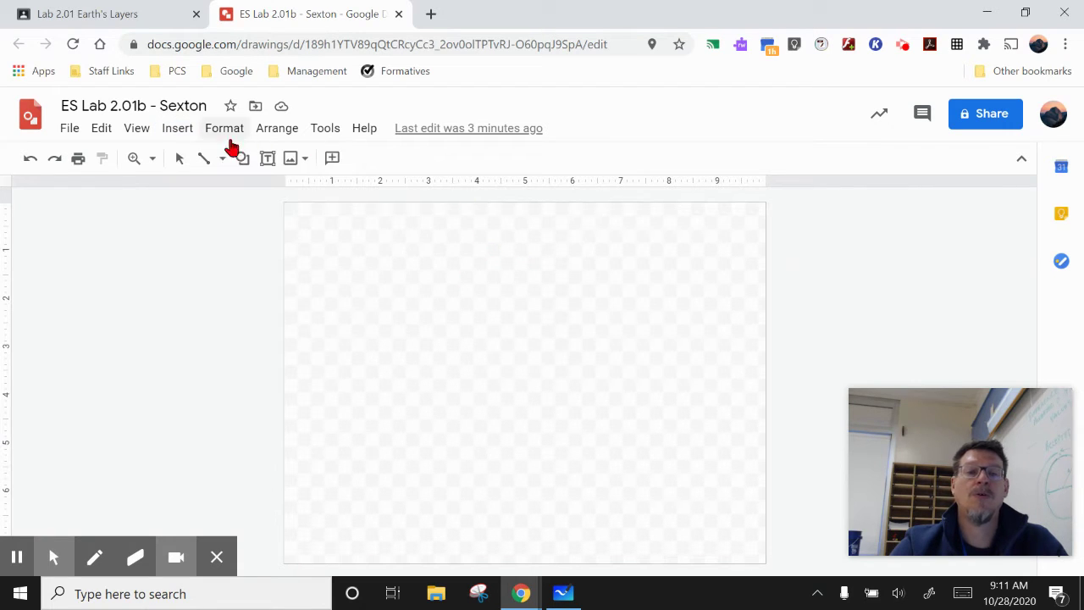
left_click(243, 163)
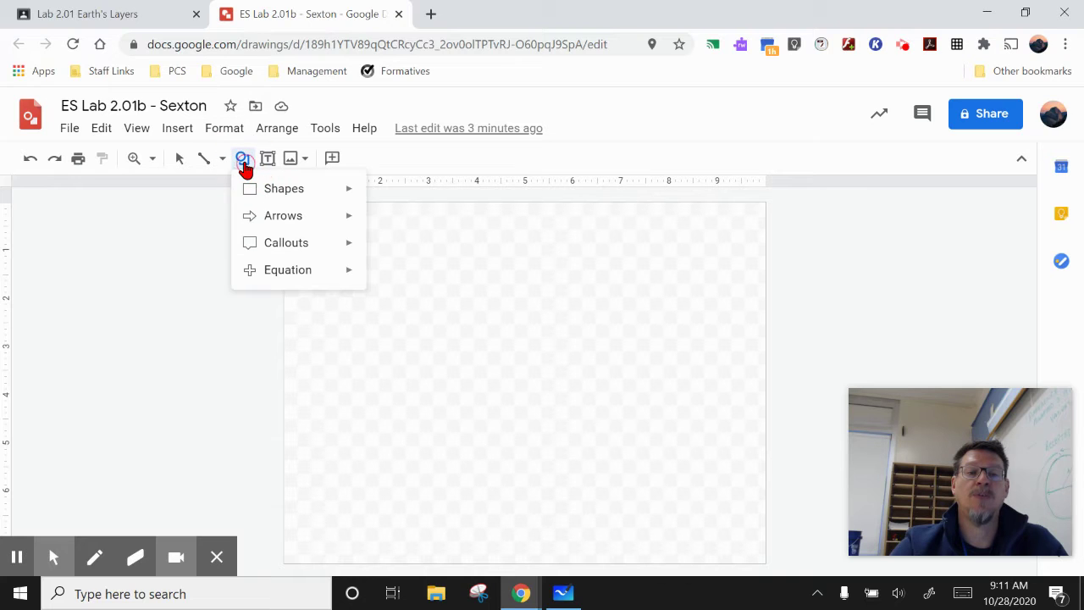
mouse_move(256, 197)
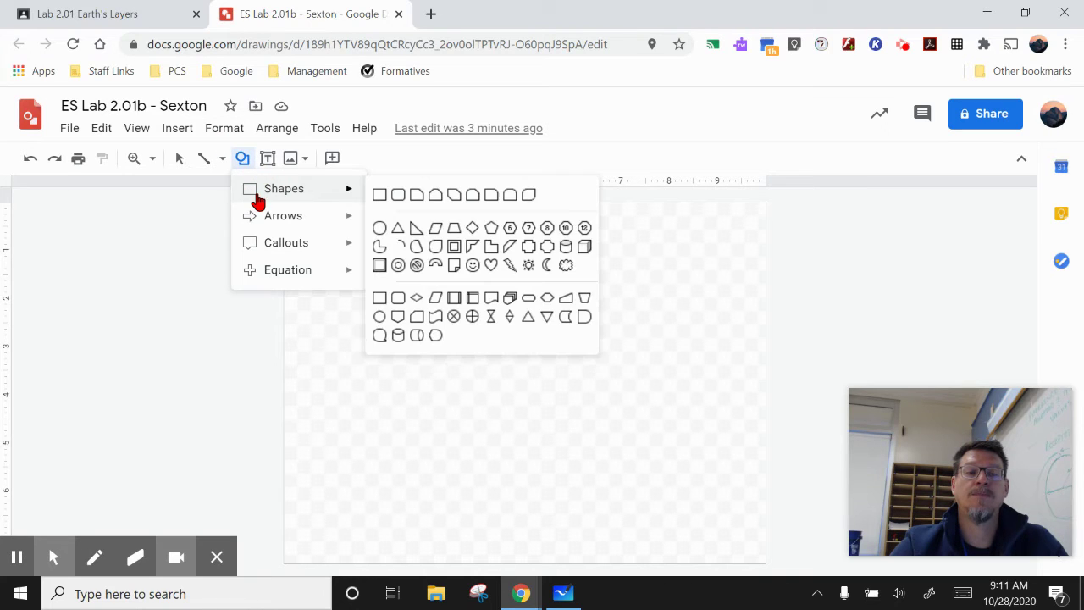
left_click(380, 232)
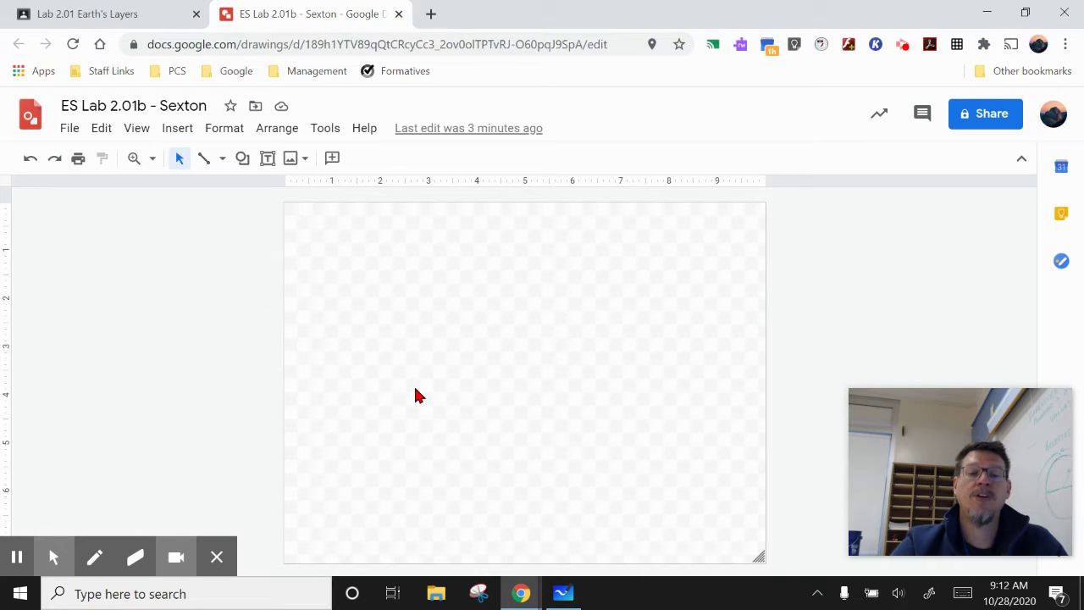
left_click_drag(321, 279, 489, 431)
left_click(242, 159)
mouse_move(329, 189)
left_click(379, 227)
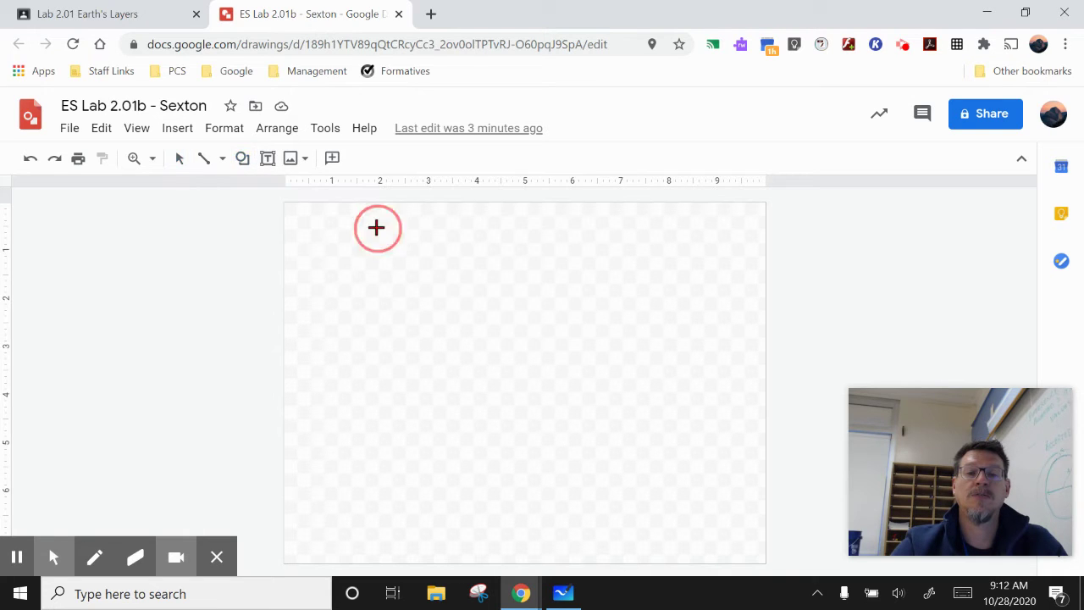
left_click_drag(314, 305, 536, 455)
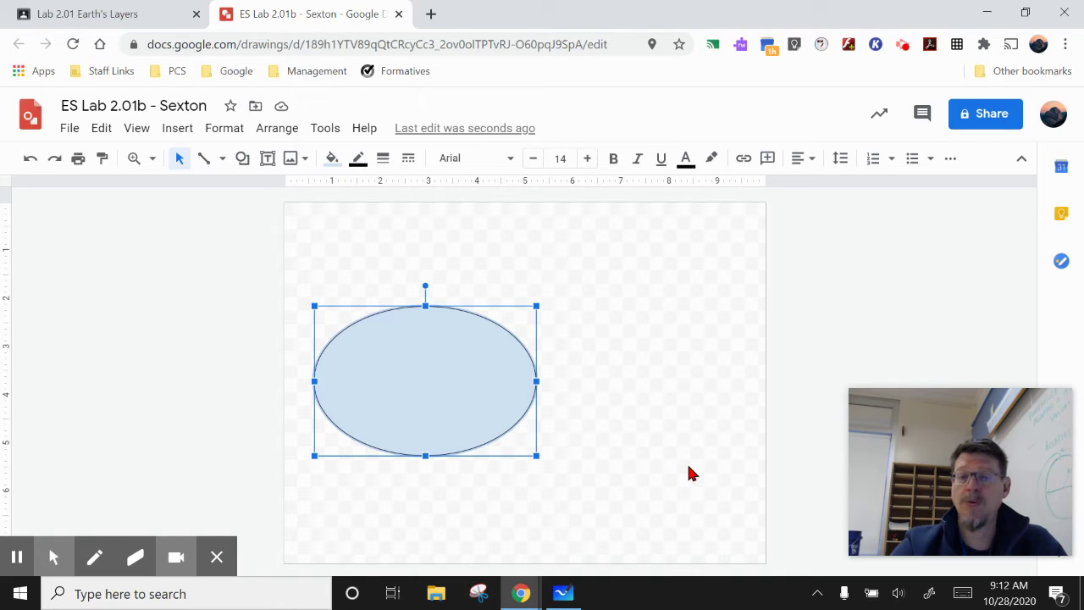
- Reselect the oval and open its Format options panel
left_click(616, 340)
left_click(405, 367)
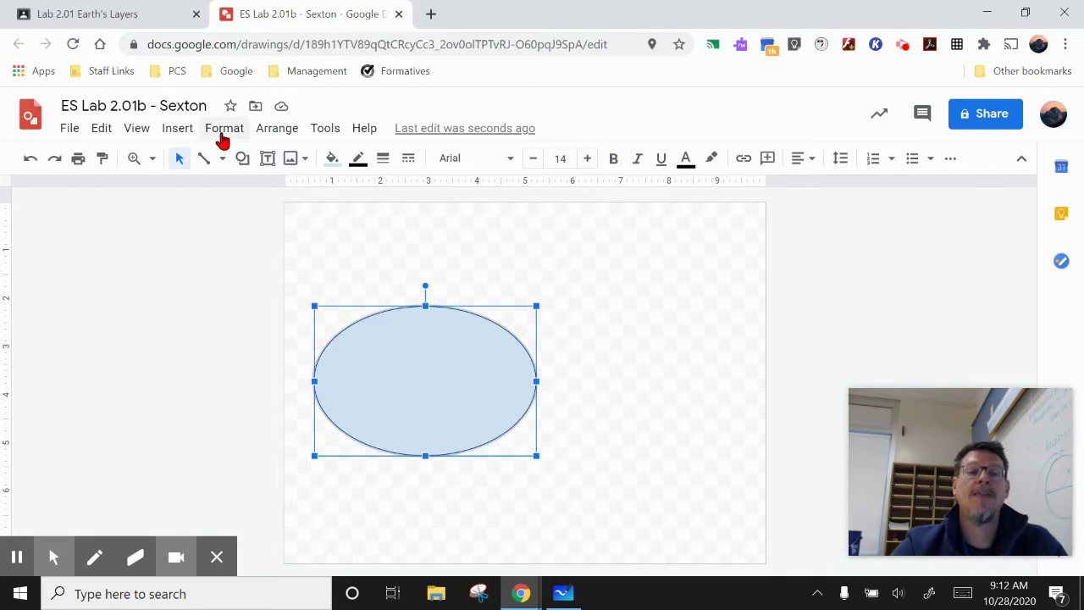
left_click(224, 134)
left_click(247, 494)
- Expand Size & Rotation, then dock the Earth's Layers spreadsheet window into Chrome's tabs
left_click(54, 556)
left_click(100, 516)
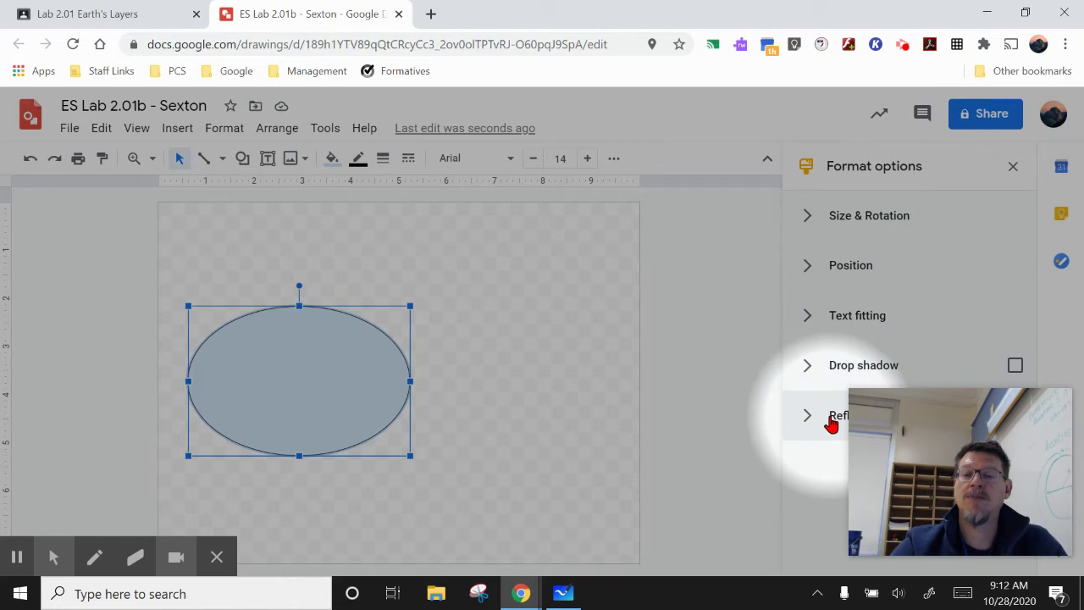
left_click(807, 218)
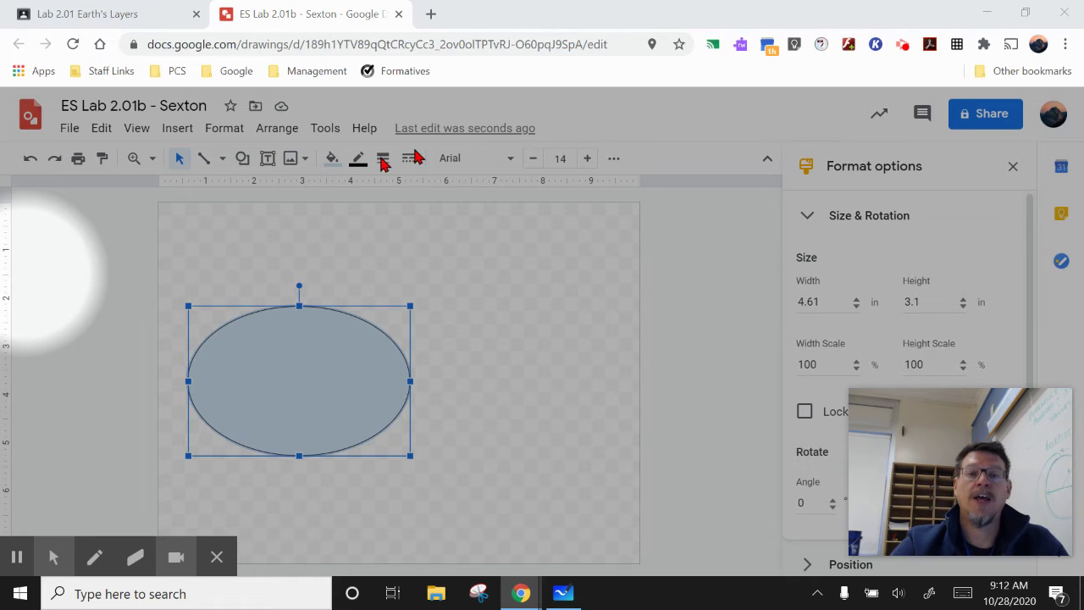
key("alt+Tab")
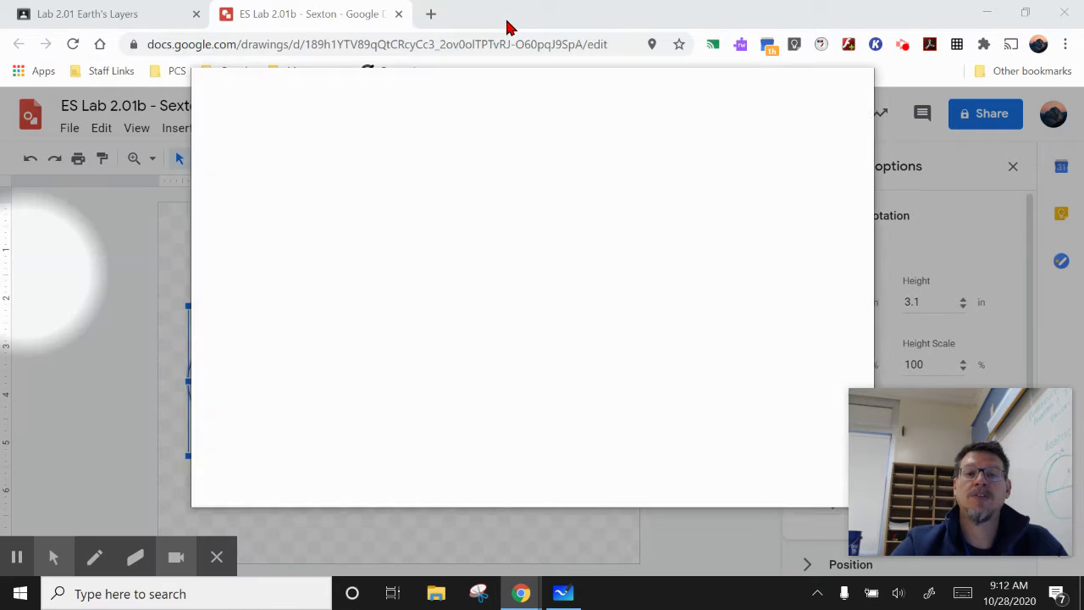
left_click_drag(508, 28, 506, 27)
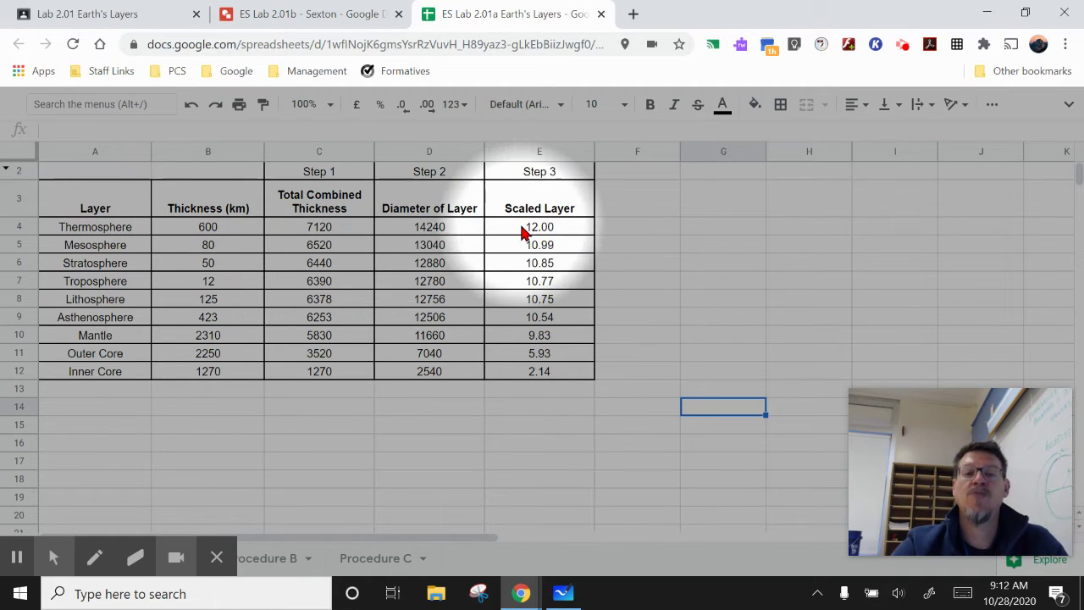
- Back in the drawing, change the oval's width from 4.61 to 12 in and its height to 12 in
left_click(288, 16)
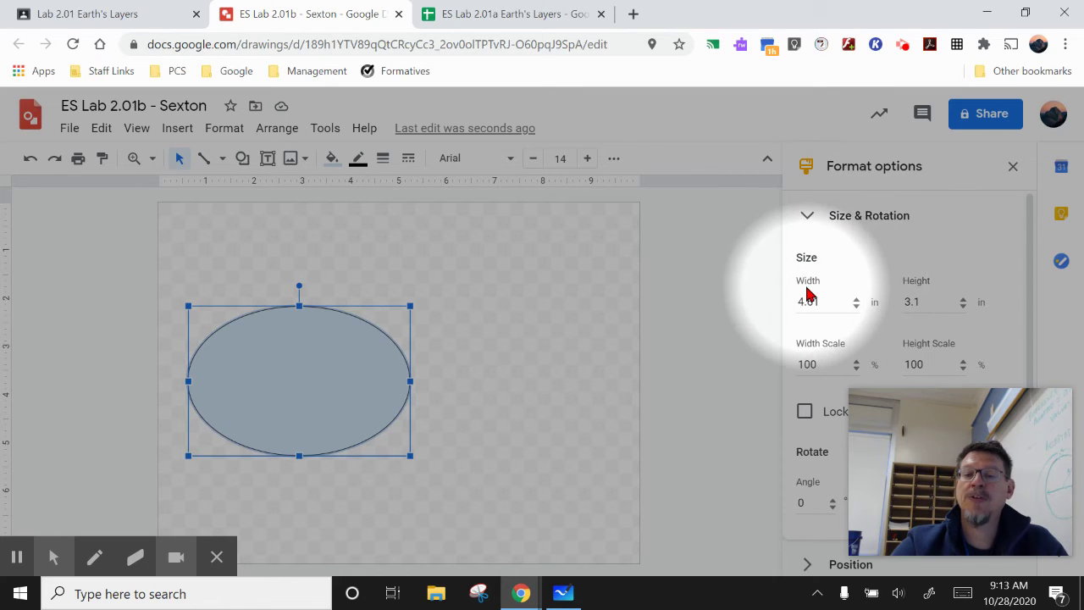
left_click_drag(827, 303, 775, 303)
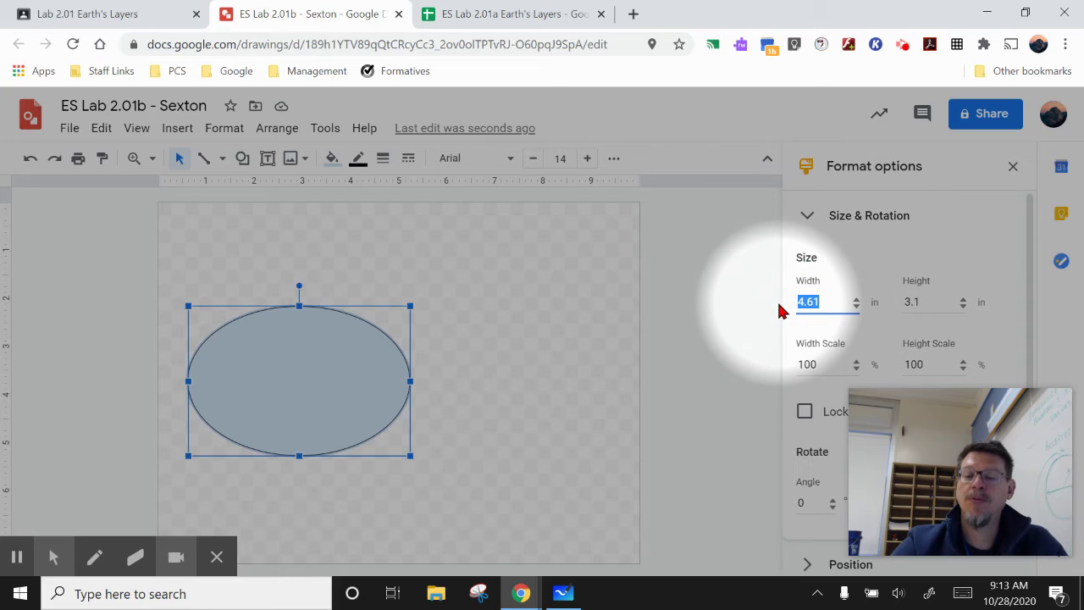
type("12")
key("Tab")
type("12")
key("Return")
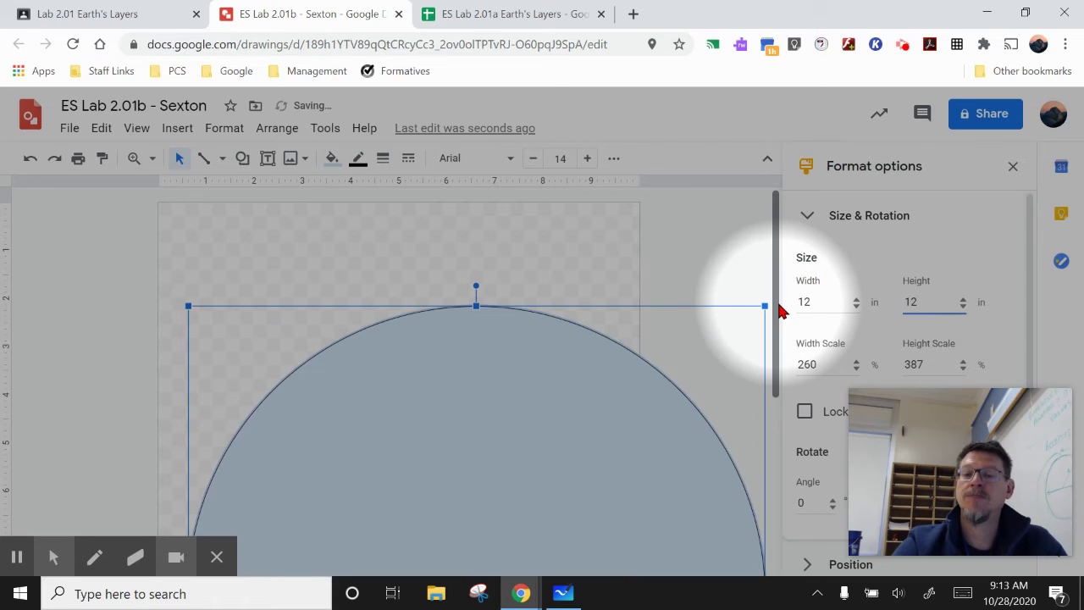
scroll(549, 381, "down", 5)
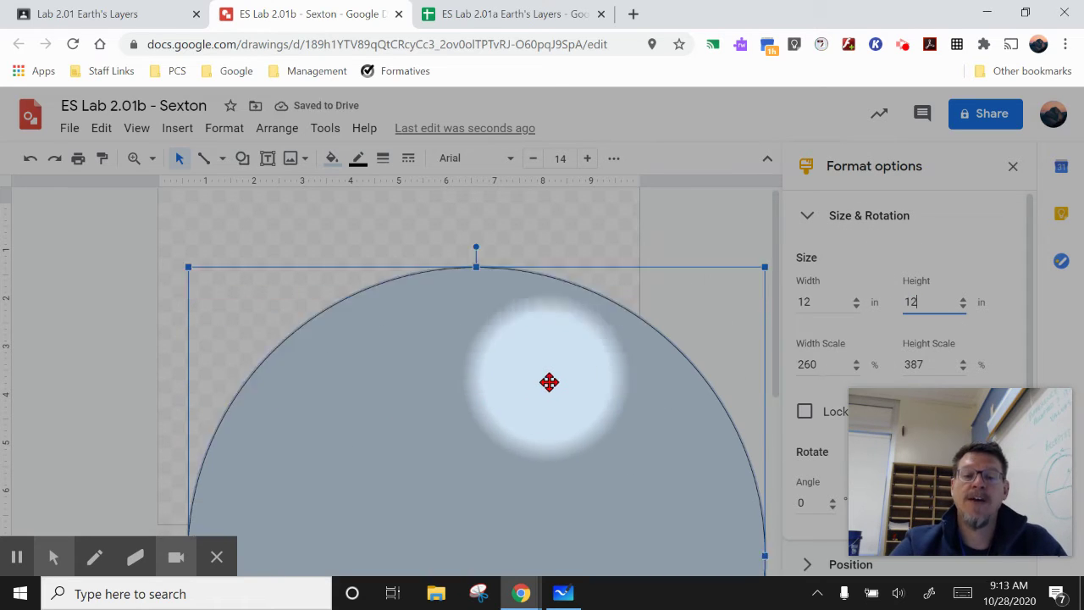
scroll(559, 394, "up", 4)
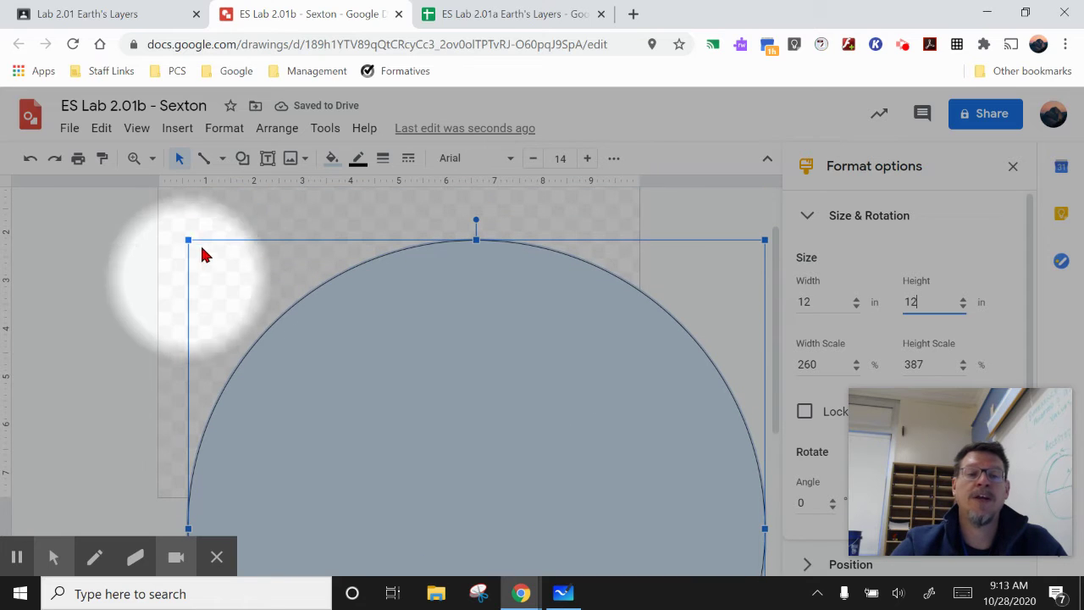
scroll(525, 447, "up", 1)
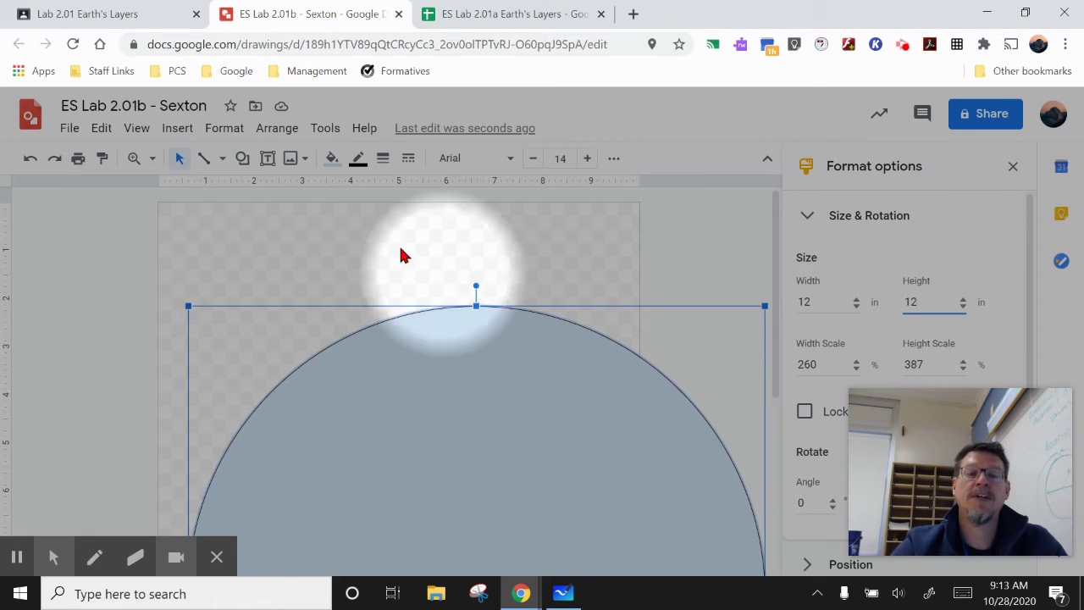
- Centre the 12-inch circle on the page both horizontally and vertically
left_click(282, 138)
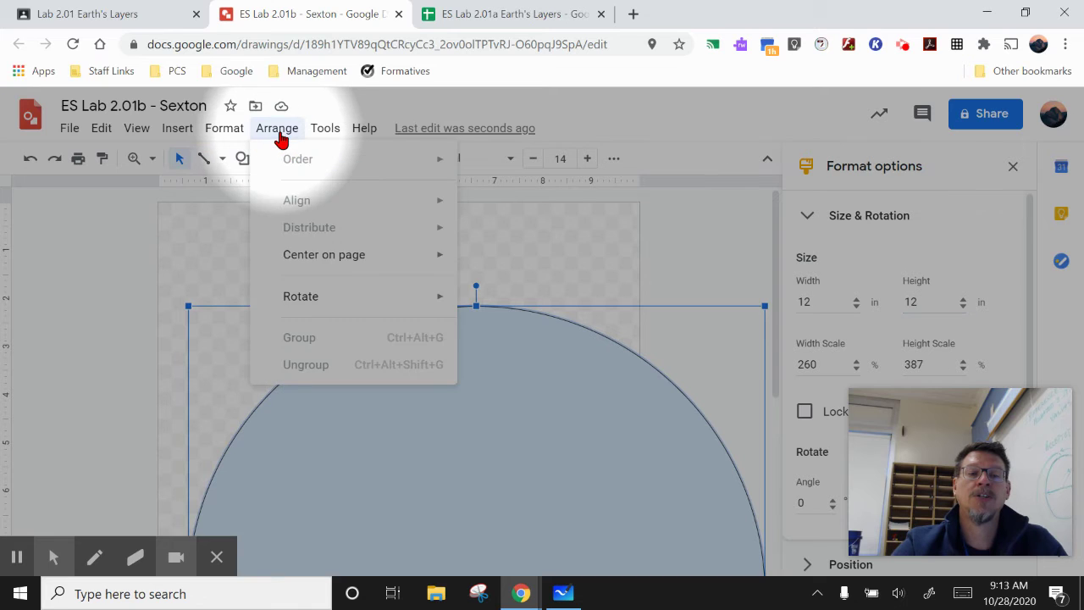
mouse_move(293, 262)
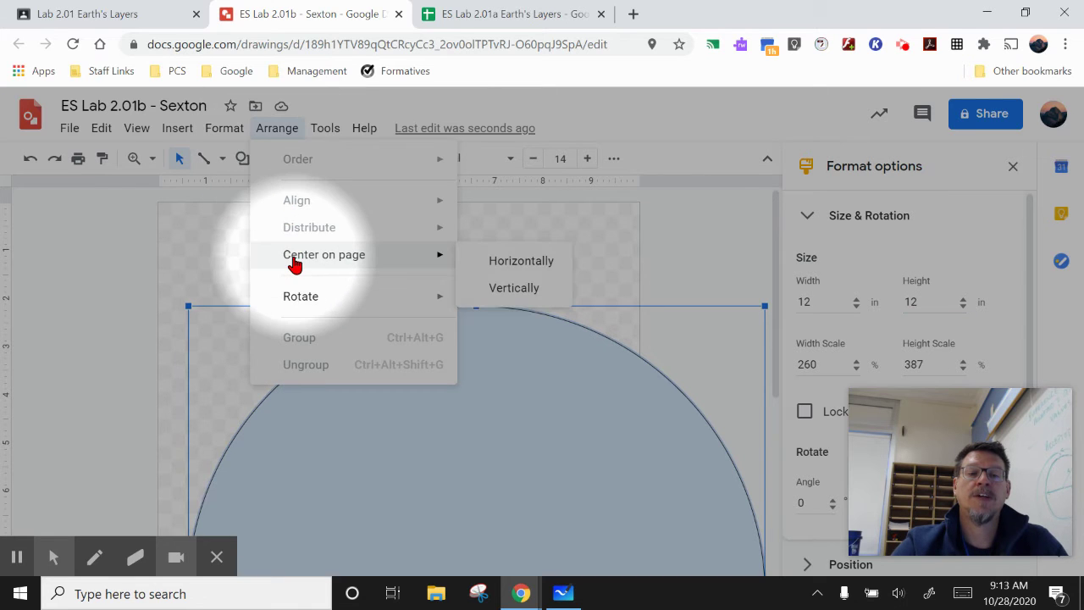
left_click(491, 261)
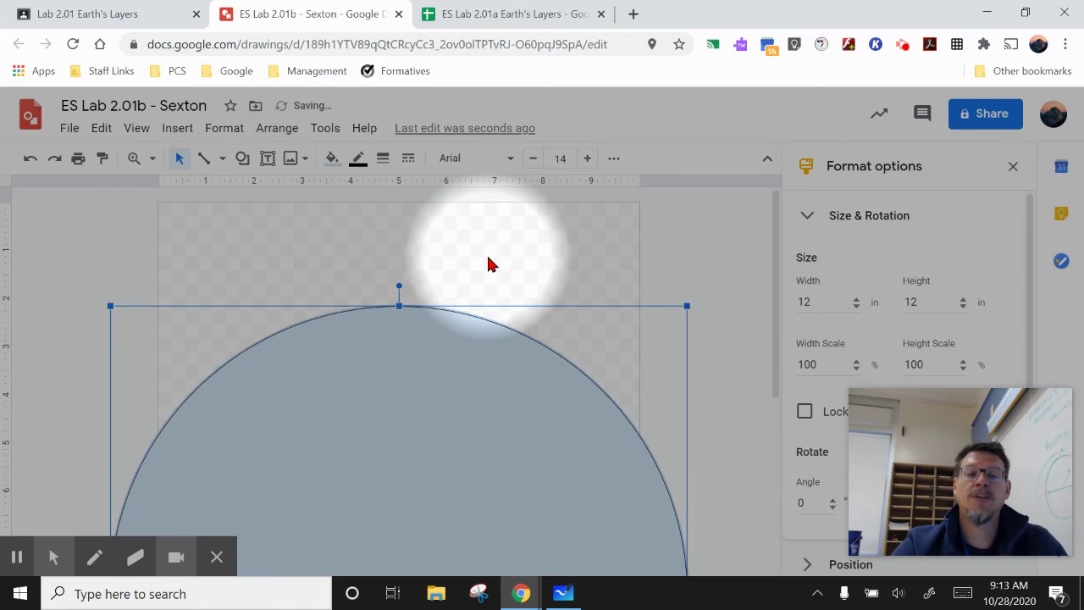
left_click(277, 136)
mouse_move(300, 258)
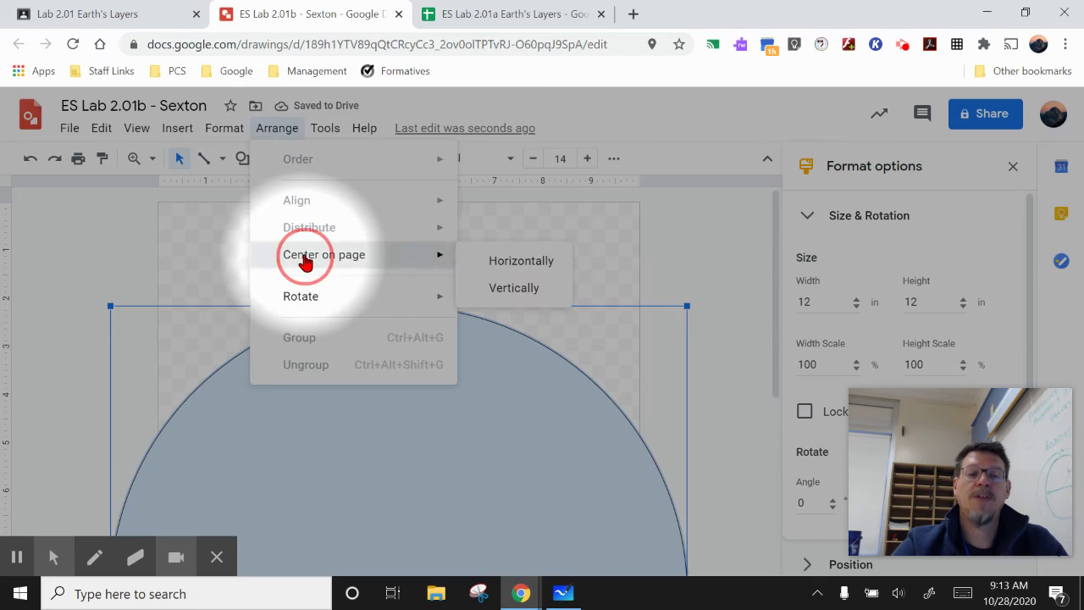
left_click(511, 290)
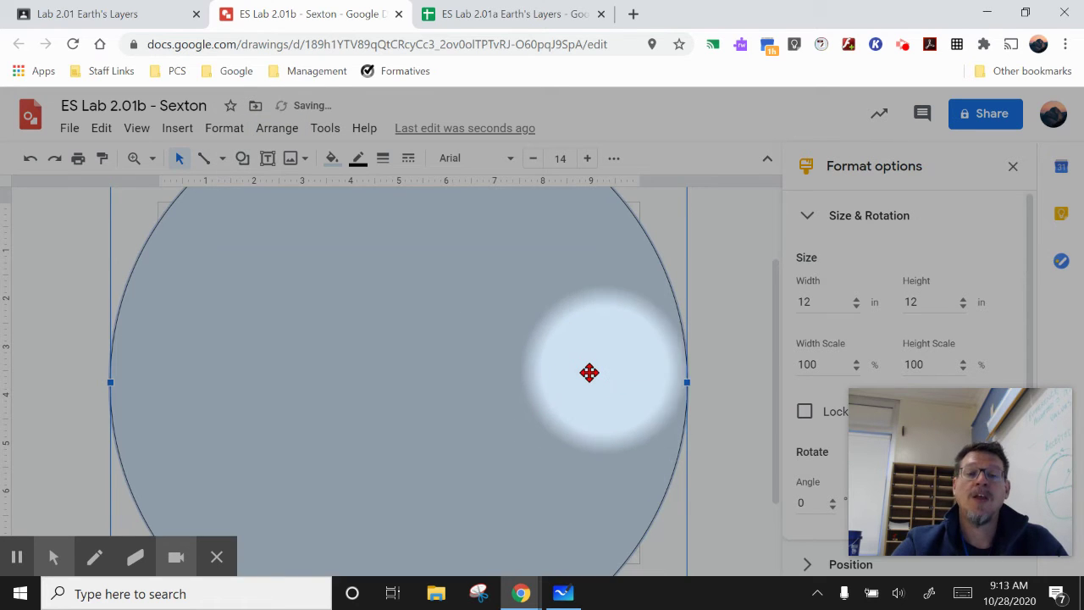
scroll(552, 404, "up", 2)
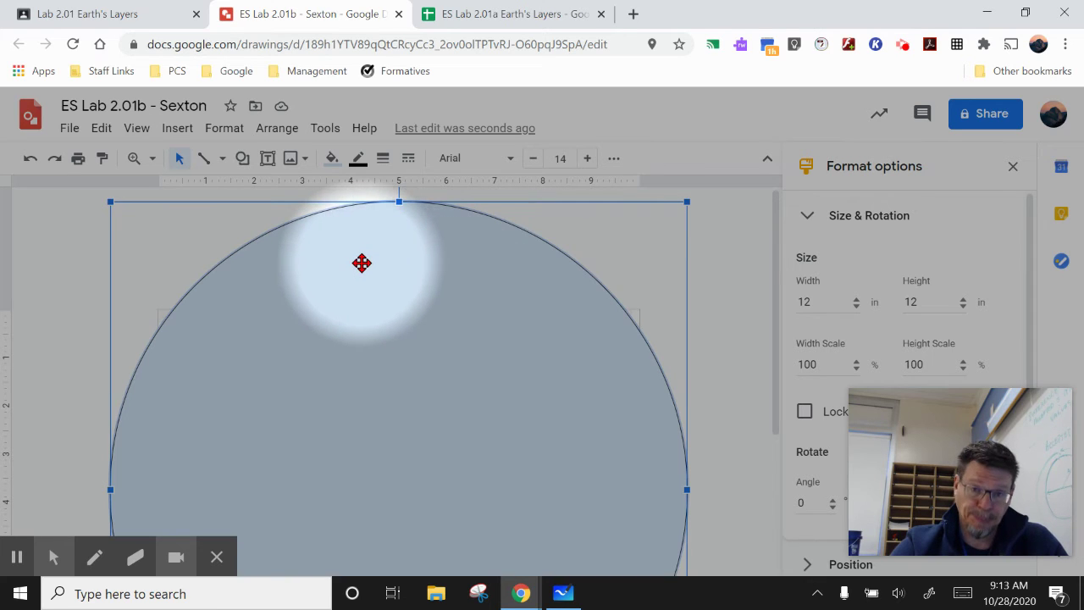
- Fill the large circle magenta, make its border transparent, and return to the Earth's Layers sheet
left_click(333, 162)
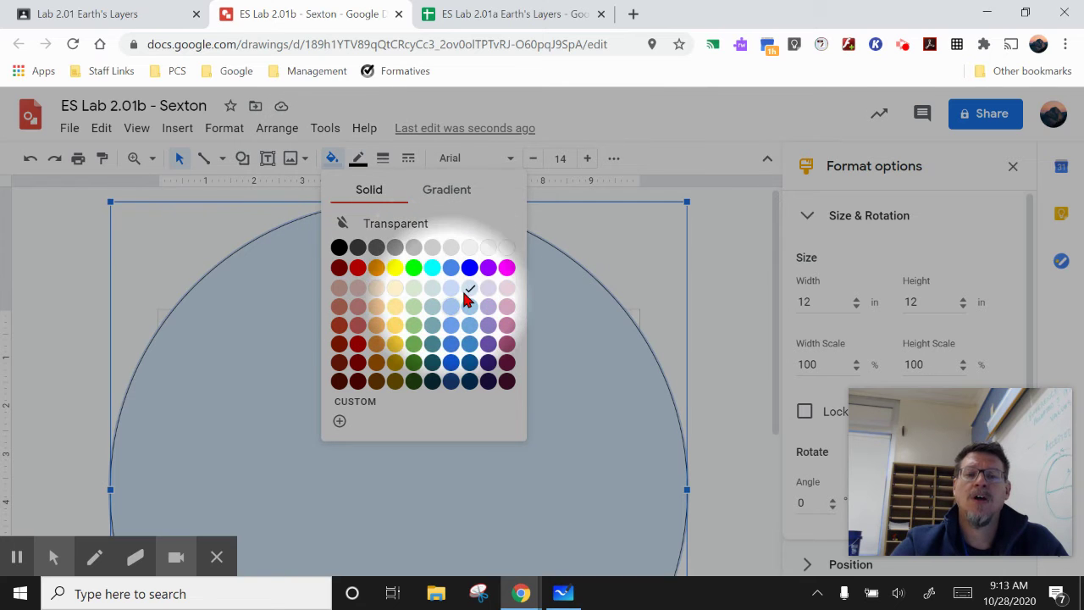
left_click(506, 269)
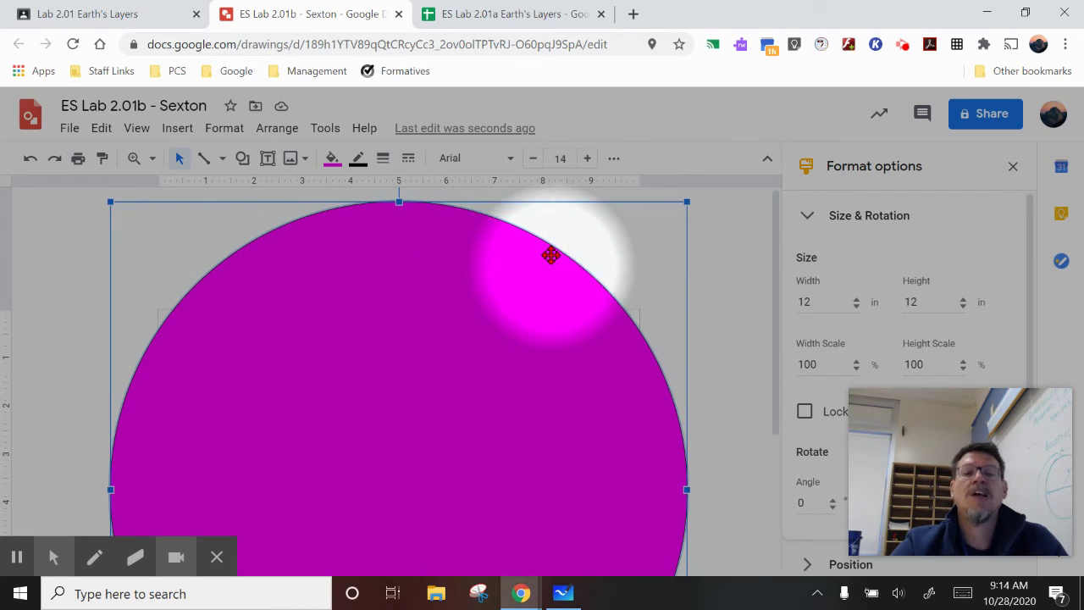
left_click(358, 160)
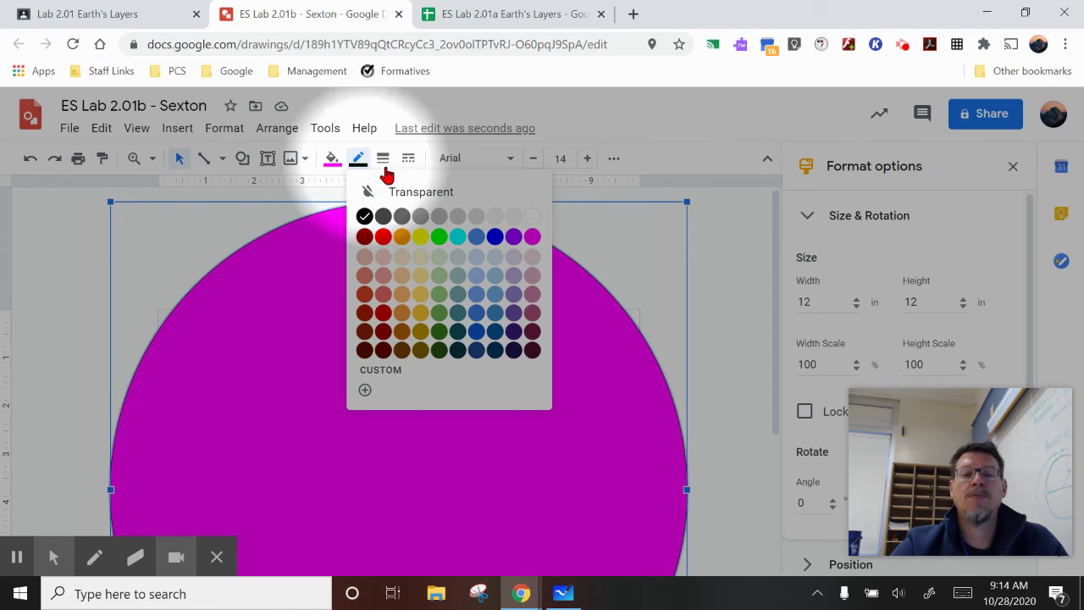
left_click(410, 194)
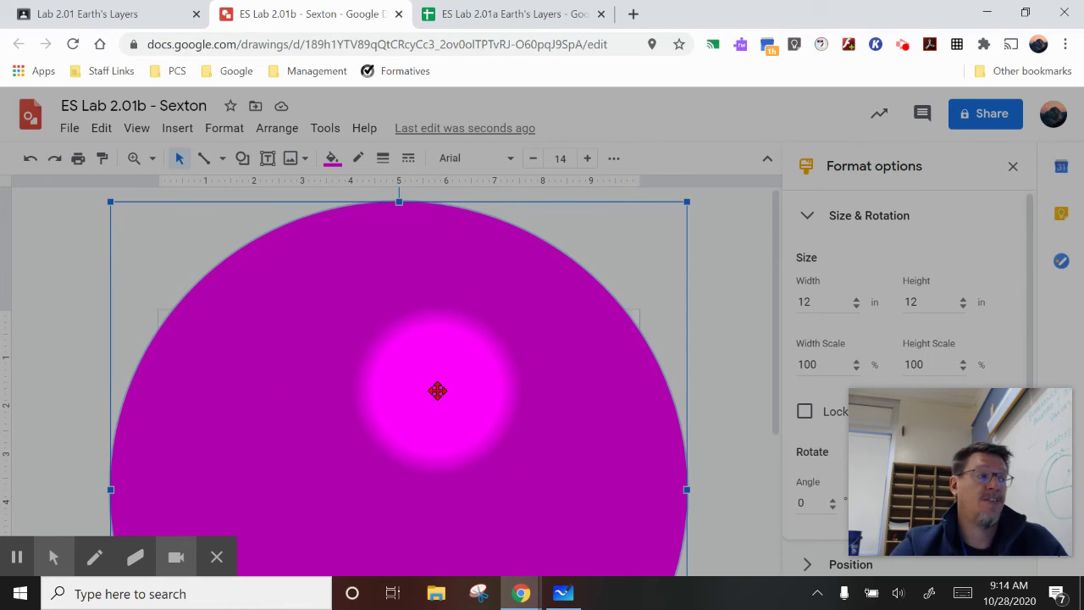
left_click(517, 19)
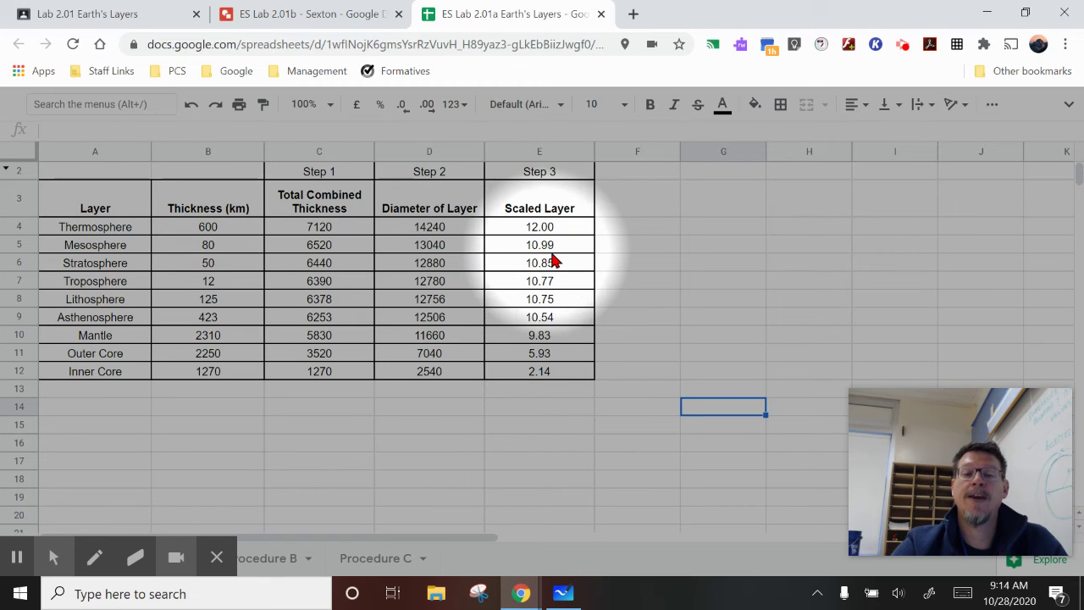
- Back in the drawing, draw a new oval over the magenta circle and fill it purple
left_click(280, 15)
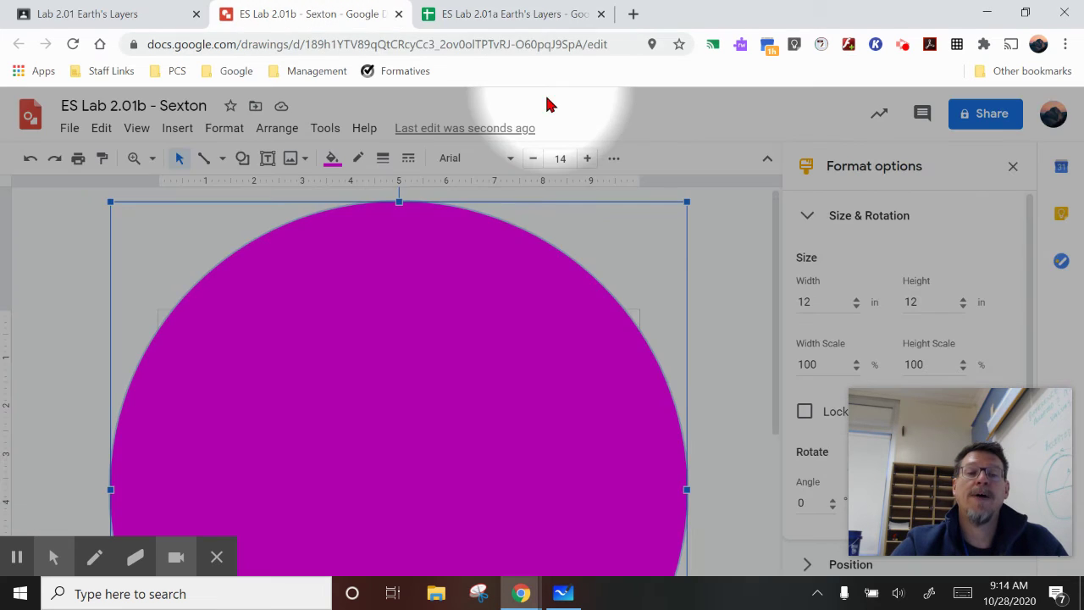
left_click(242, 157)
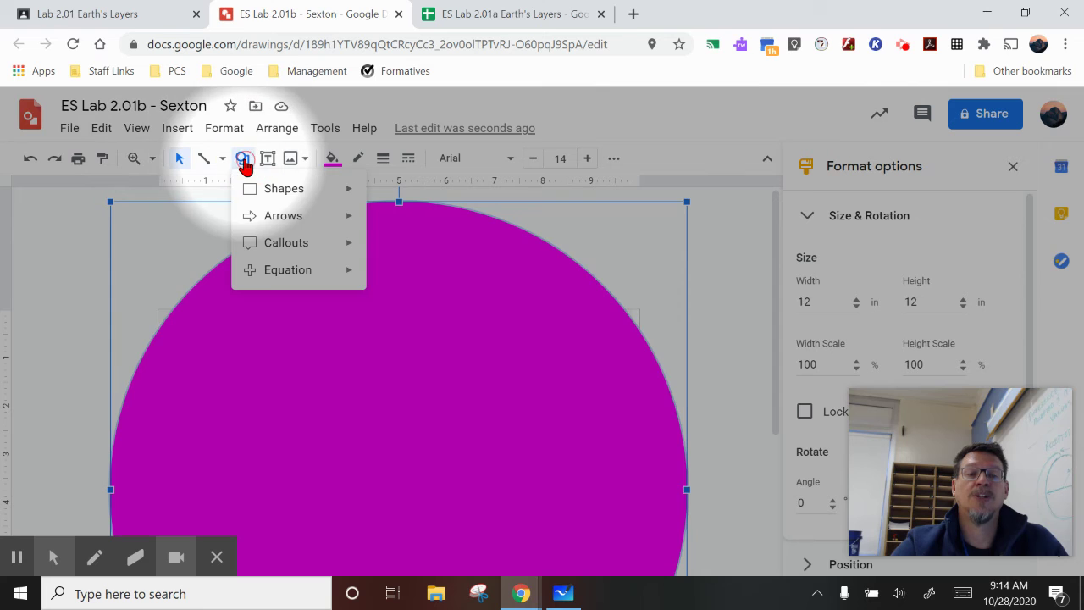
mouse_move(284, 194)
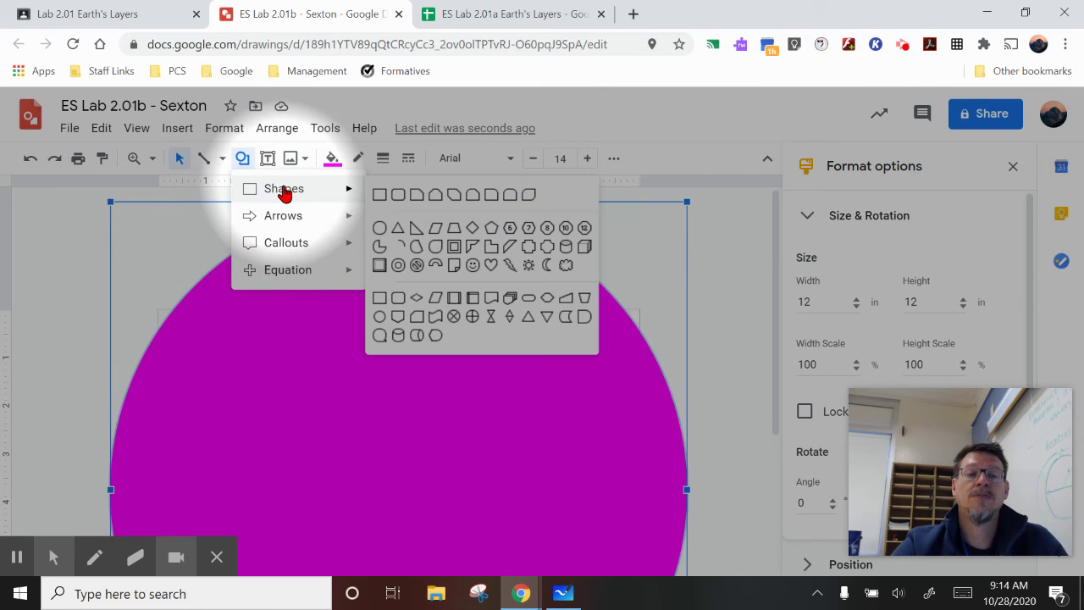
left_click(379, 227)
left_click_drag(128, 259, 434, 472)
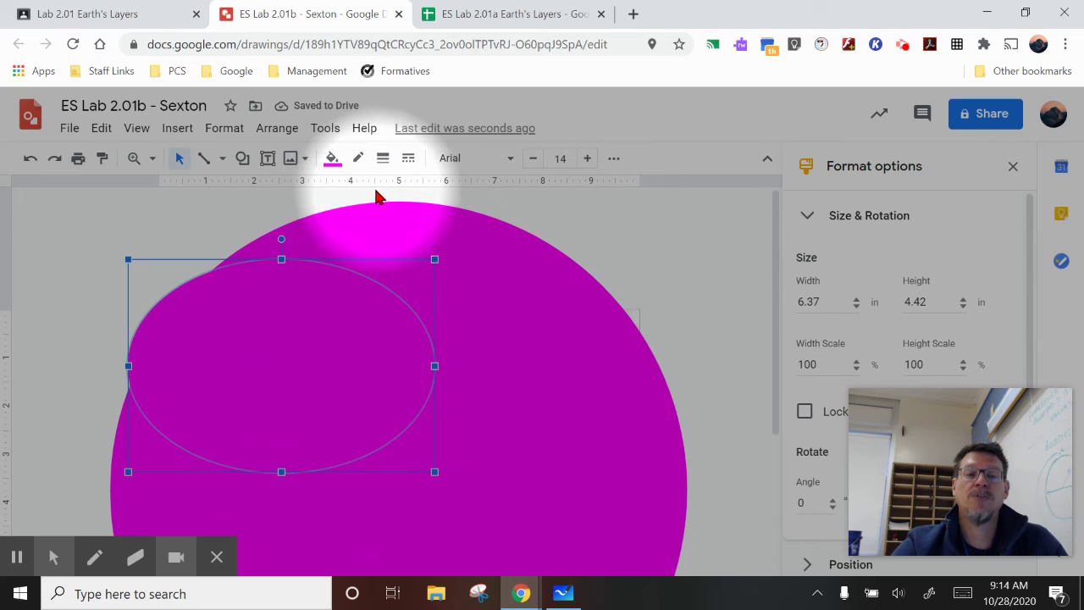
left_click(333, 161)
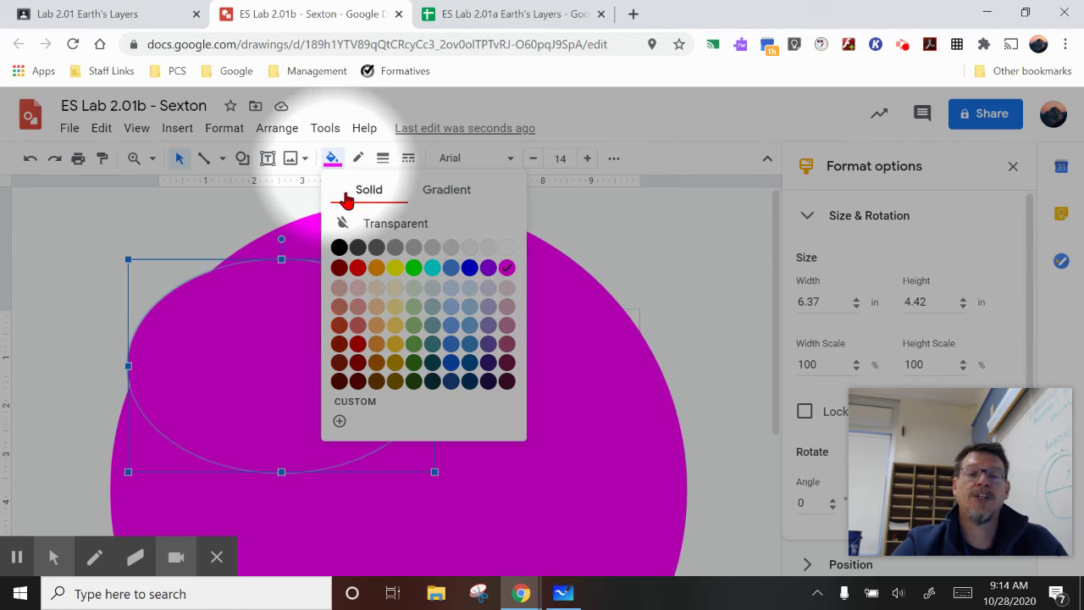
left_click(490, 268)
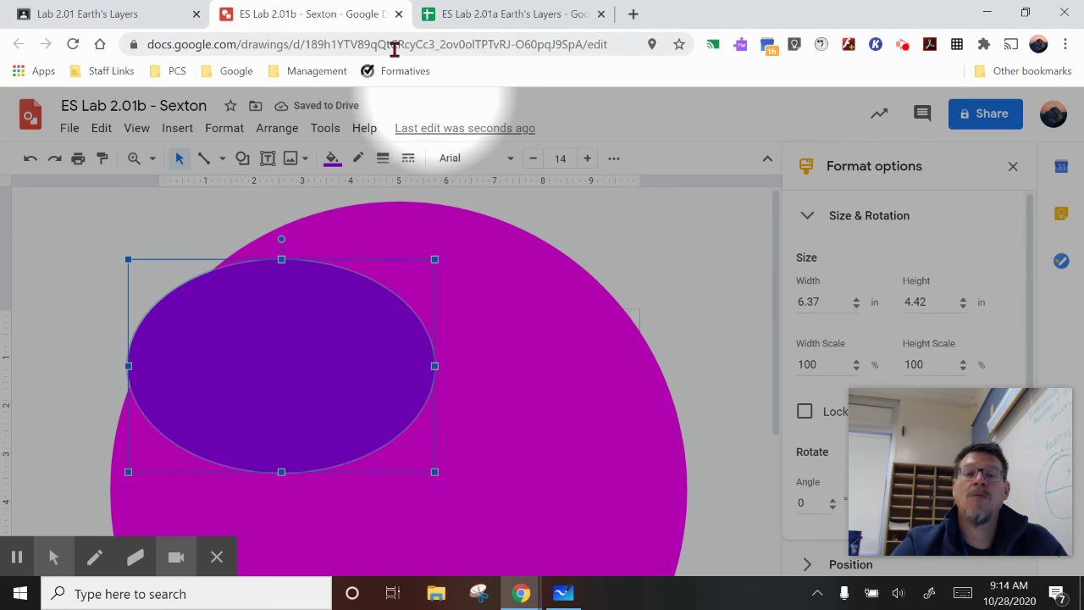
- Resize the purple oval from 6.37 to 10.99 in wide and 10.99 in tall
left_click_drag(831, 309, 792, 305)
type("10.")
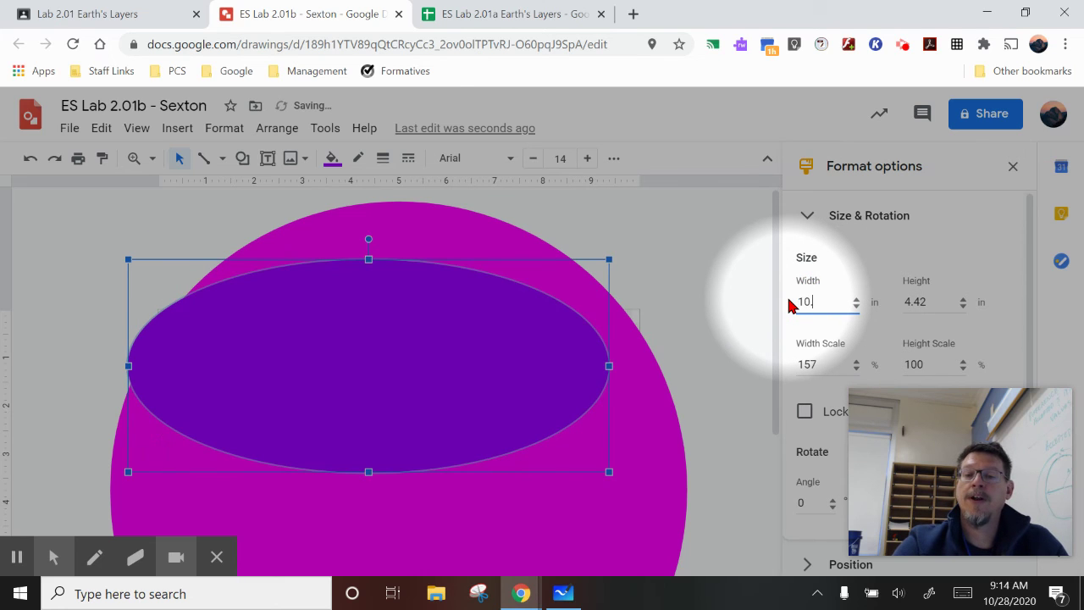
type("99")
key("Tab")
type("10.99")
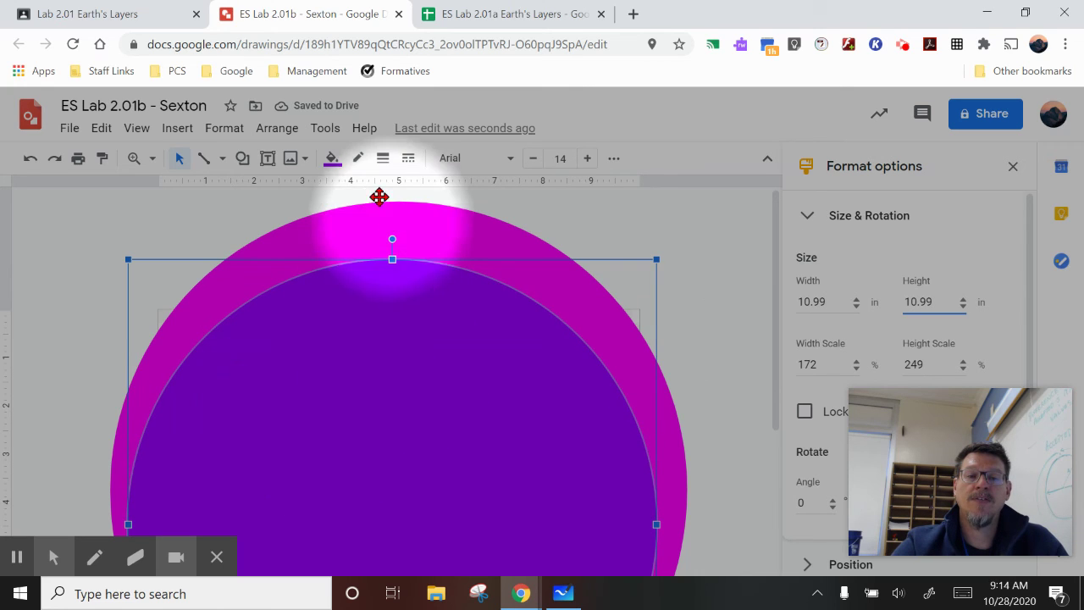
- Centre the purple circle horizontally and vertically on the page, inside the magenta circle
left_click(274, 134)
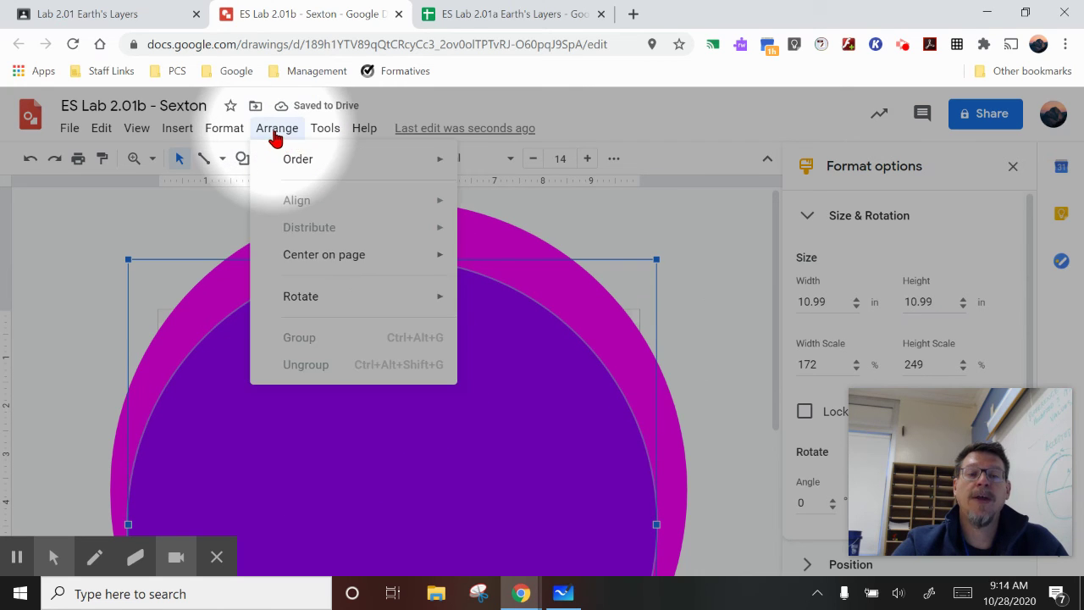
mouse_move(315, 258)
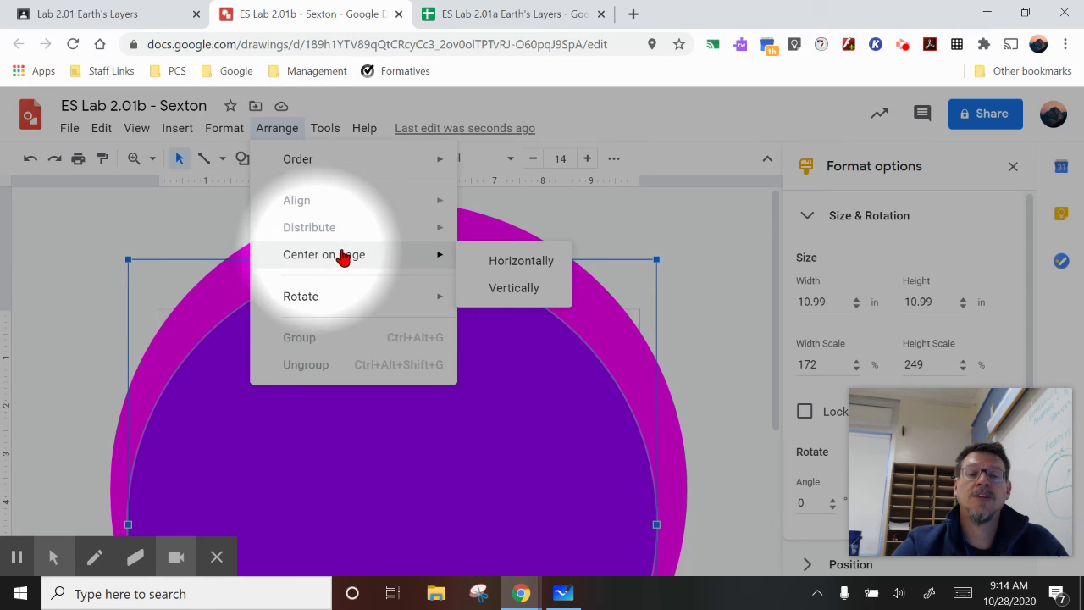
left_click(493, 262)
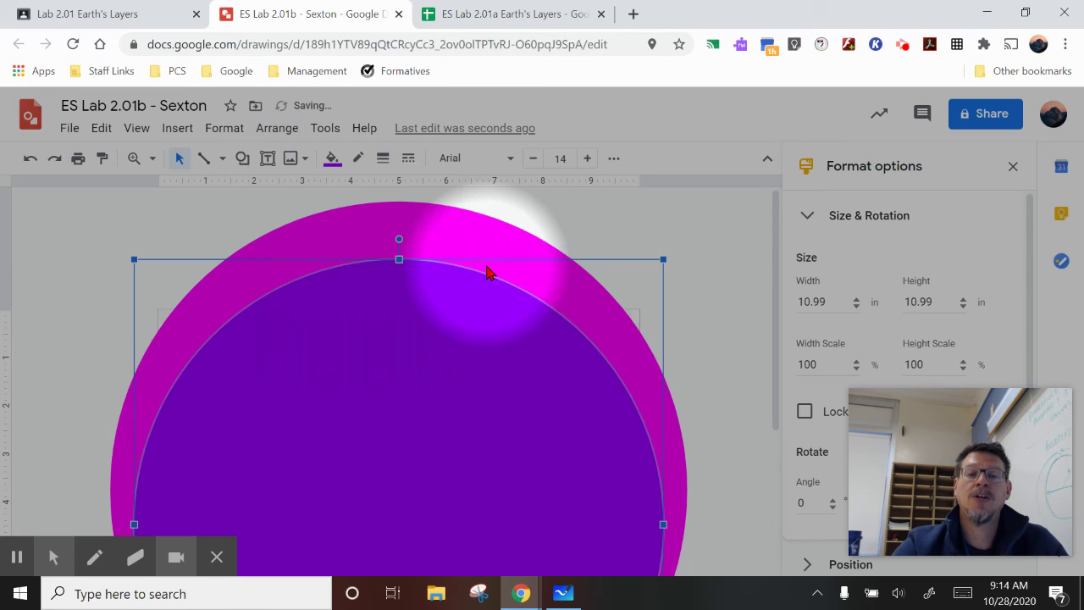
left_click(277, 132)
mouse_move(380, 260)
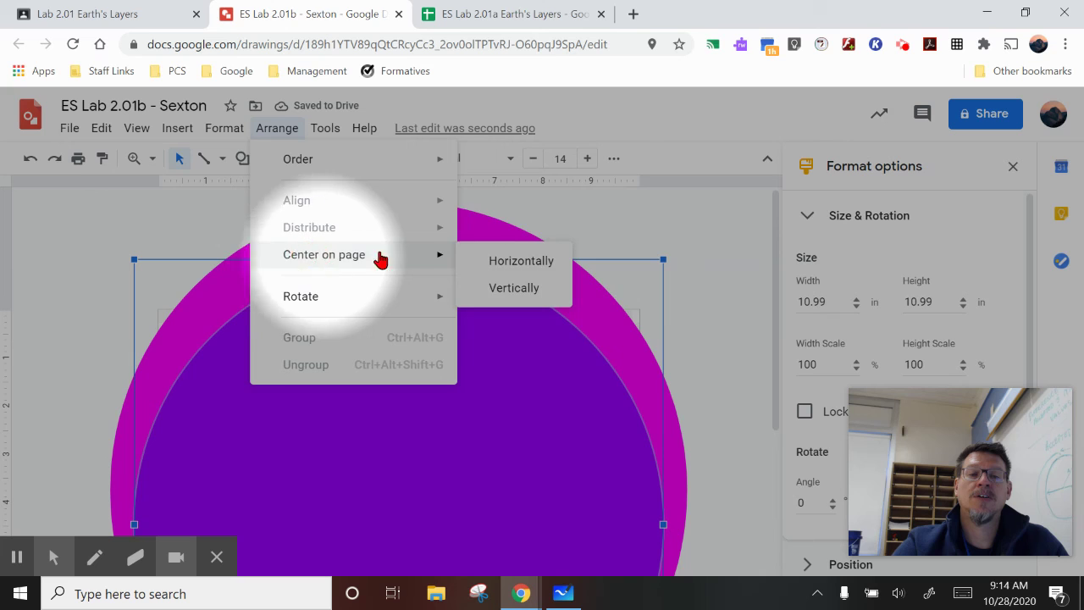
left_click(514, 288)
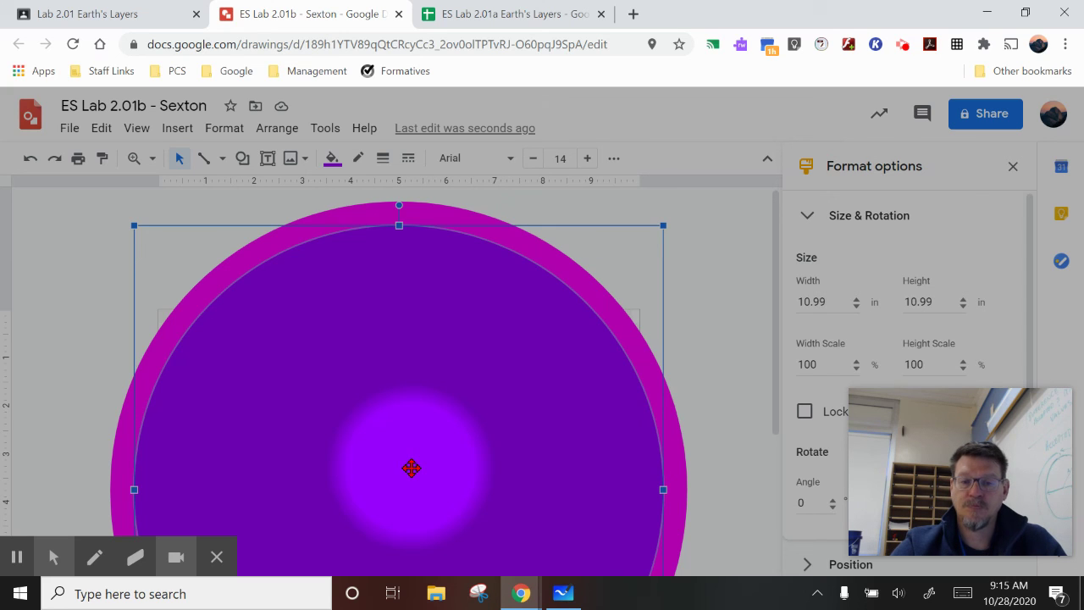
left_click(278, 132)
mouse_move(300, 261)
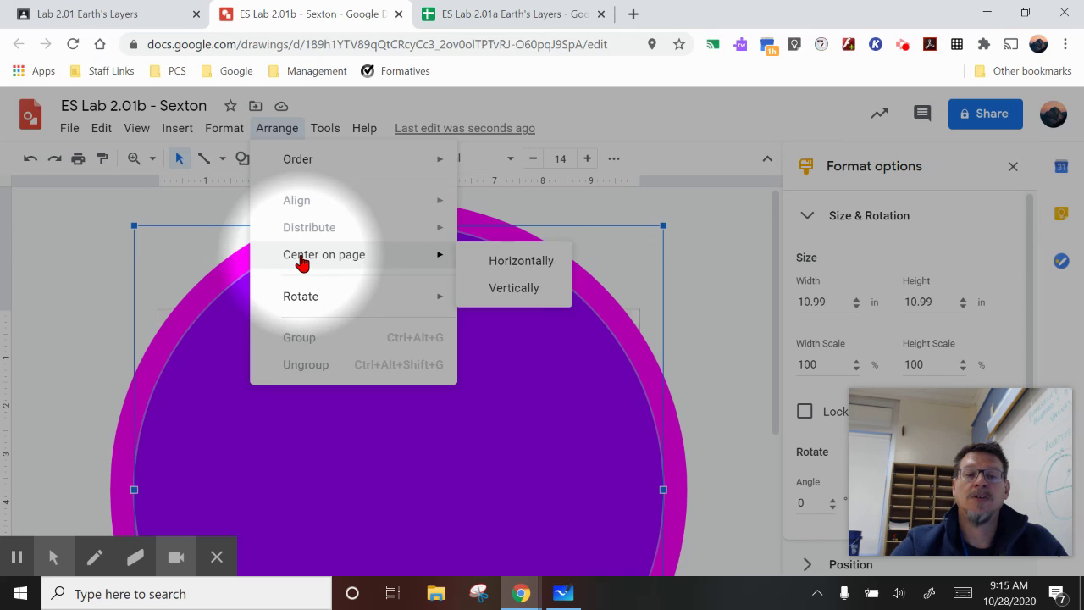